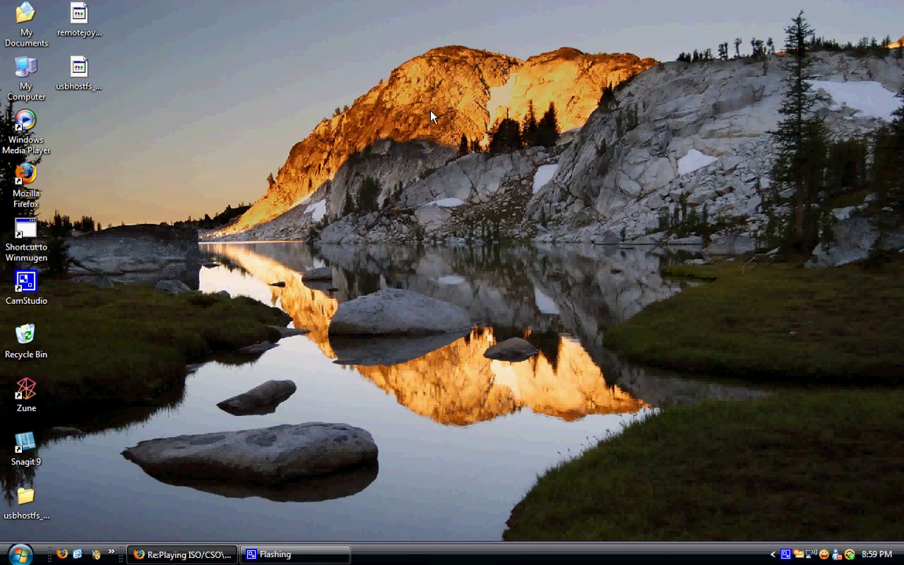
Examine the names of the two downloaded archives on the desktop, remotejoy4irs_3.5 and usbhostfs_driver_windows
left_click(72, 18)
left_click(73, 65)
left_click(76, 15)
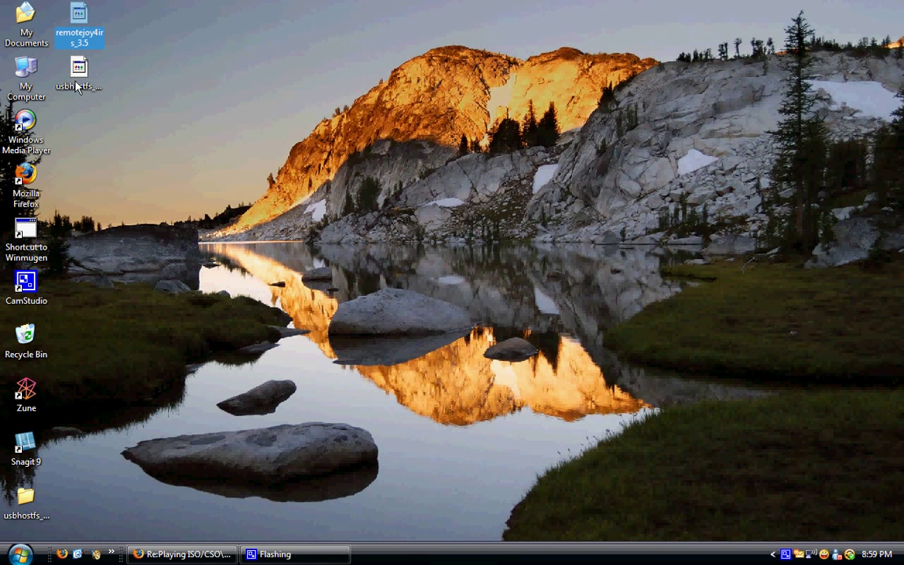
left_click(75, 67)
left_click(76, 18)
left_click(78, 73)
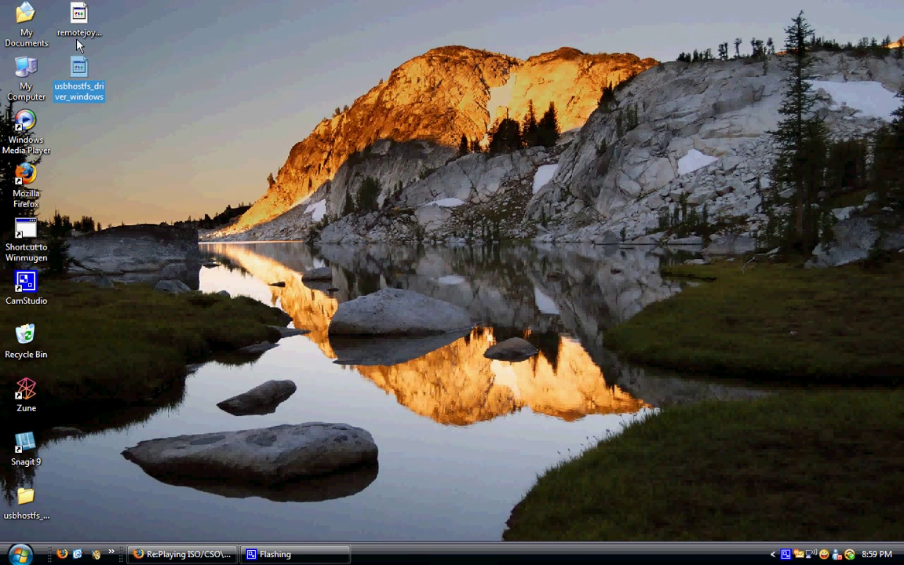
left_click(76, 35)
left_click(219, 96)
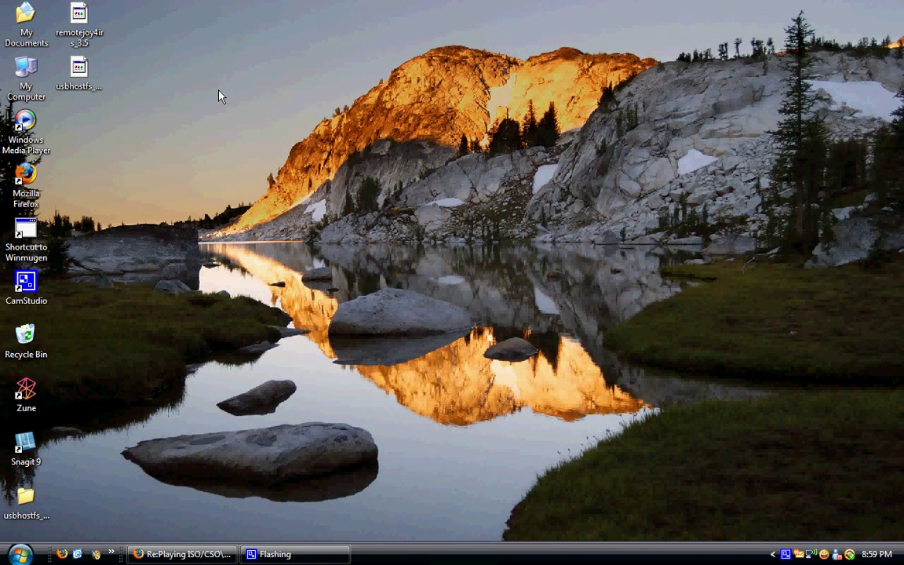
Send the old usbhostfs folder to the Recycle Bin and extract the remotejoy4irs_3.5 archive into its own desktop folder
left_click_drag(34, 498, 26, 343)
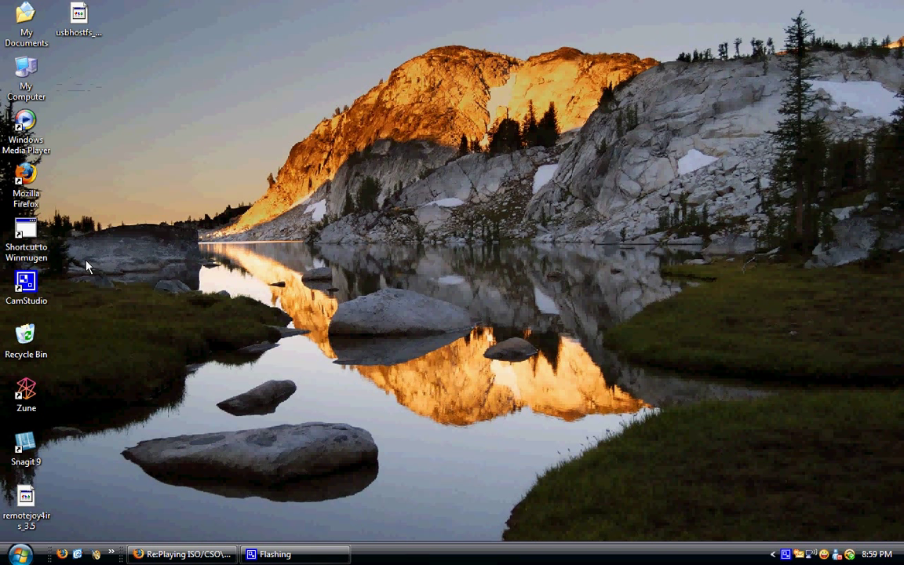
right_click(35, 507)
left_click(109, 327)
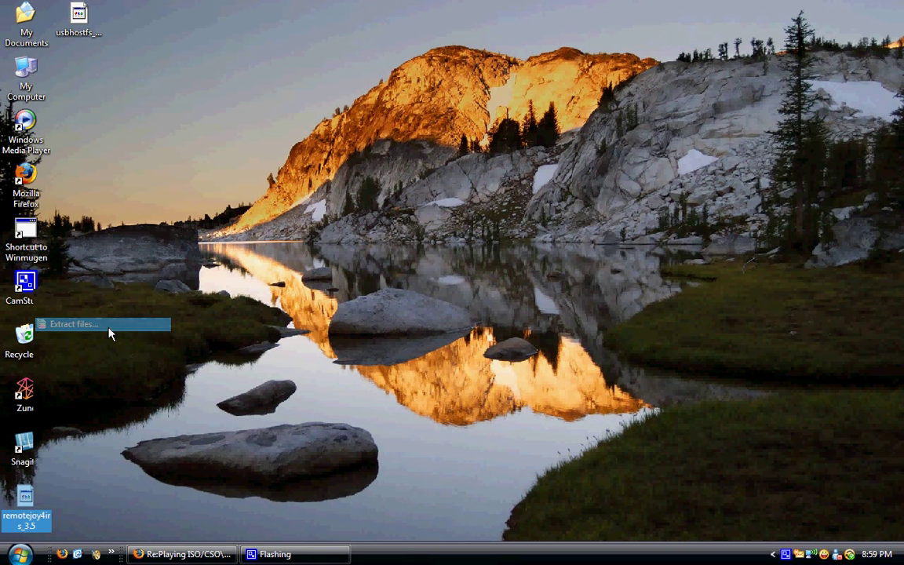
key("Return")
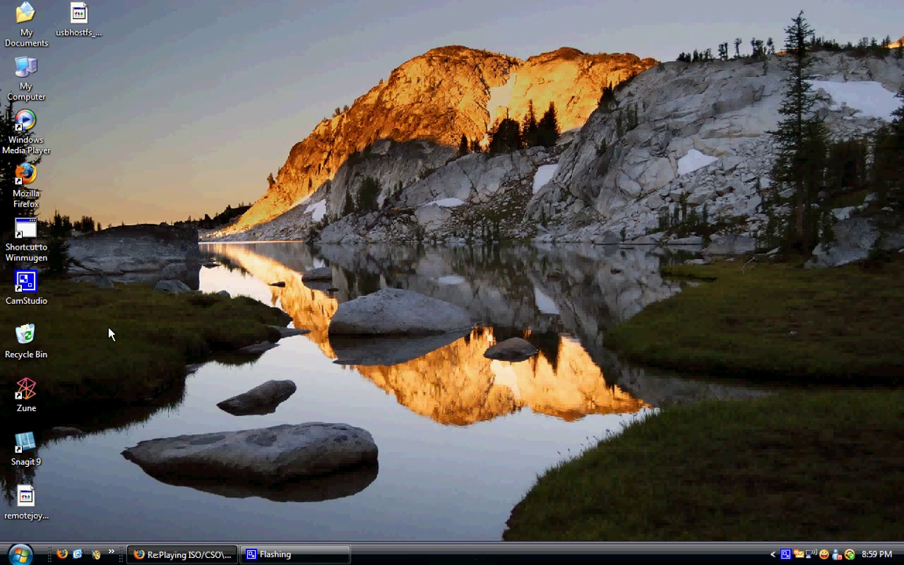
Extract the usbhostfs_driver_windows archive into its own folder on the desktop
left_click(84, 28)
right_click(84, 28)
left_click(106, 56)
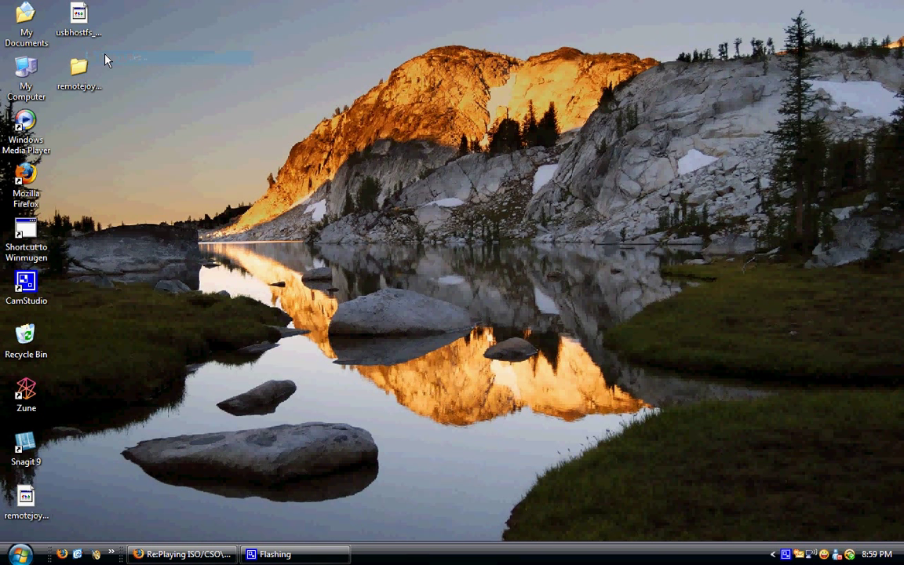
key("Return")
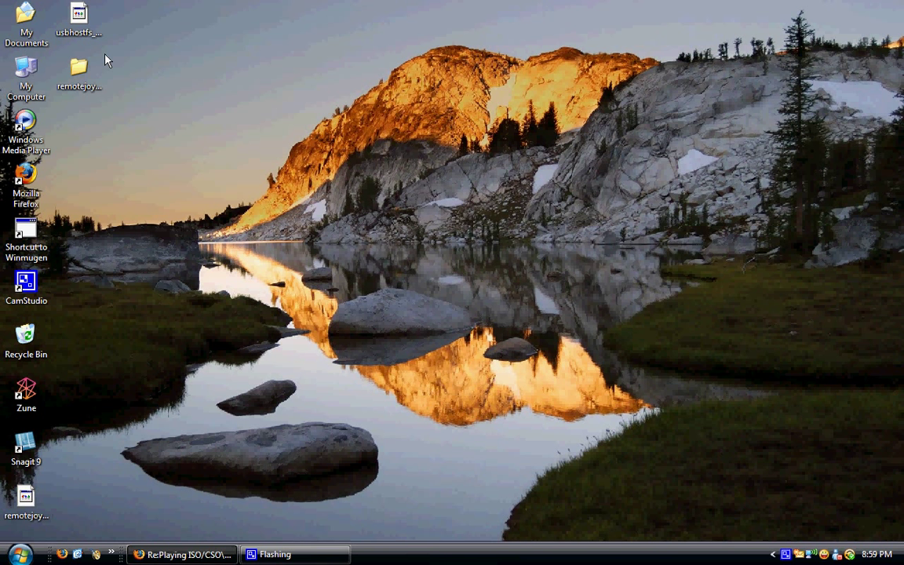
left_click(82, 126)
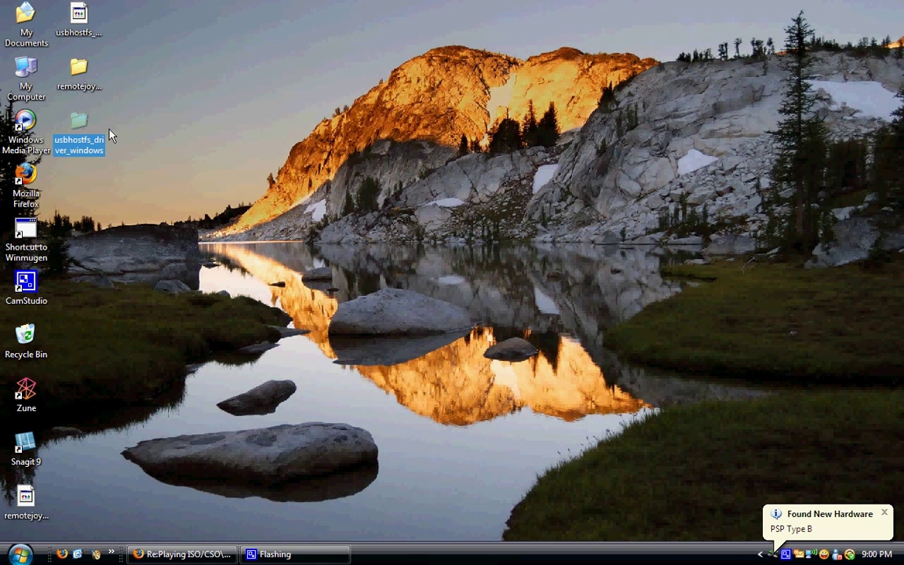
left_click(206, 162)
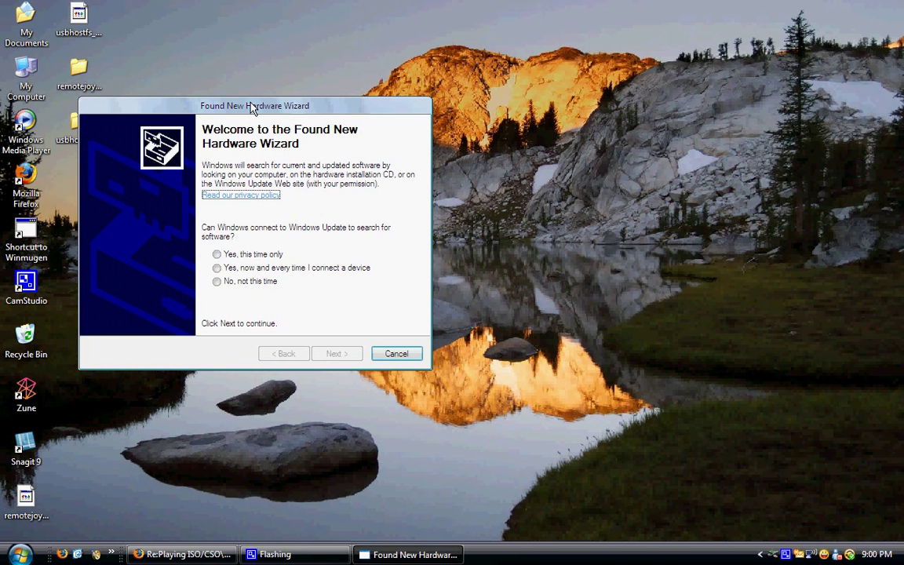
In the hardware wizard for PSP Type B, decline the Windows Update search and choose installing from a list or specific location
left_click_drag(251, 107, 375, 37)
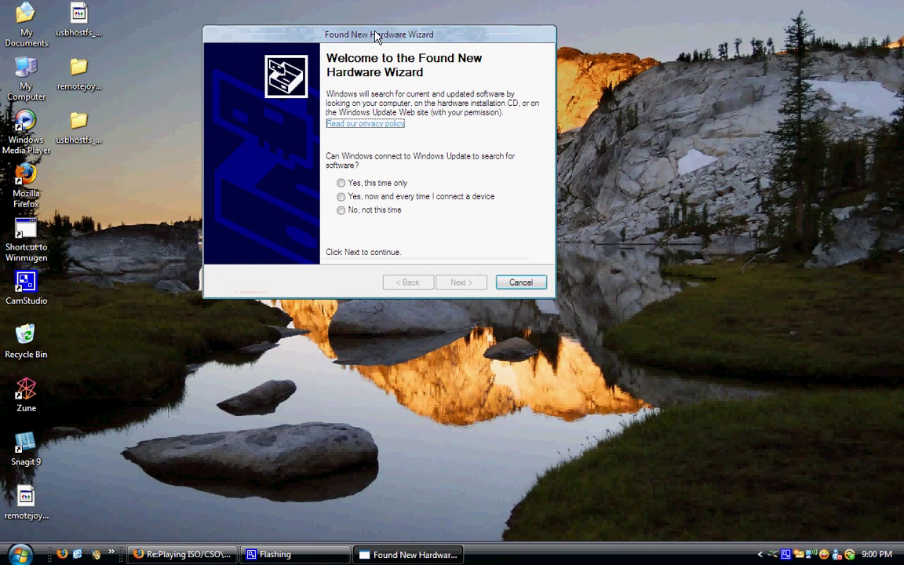
left_click(366, 210)
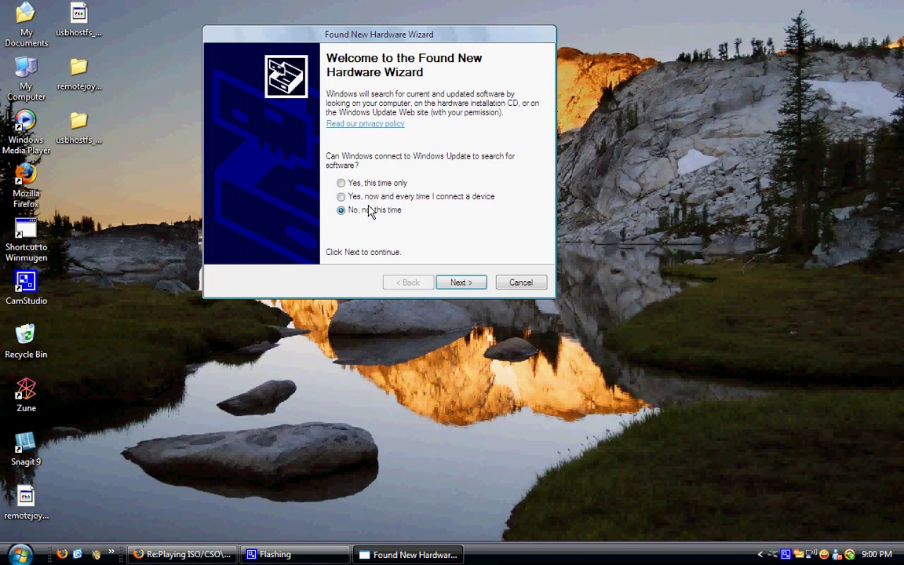
left_click(451, 281)
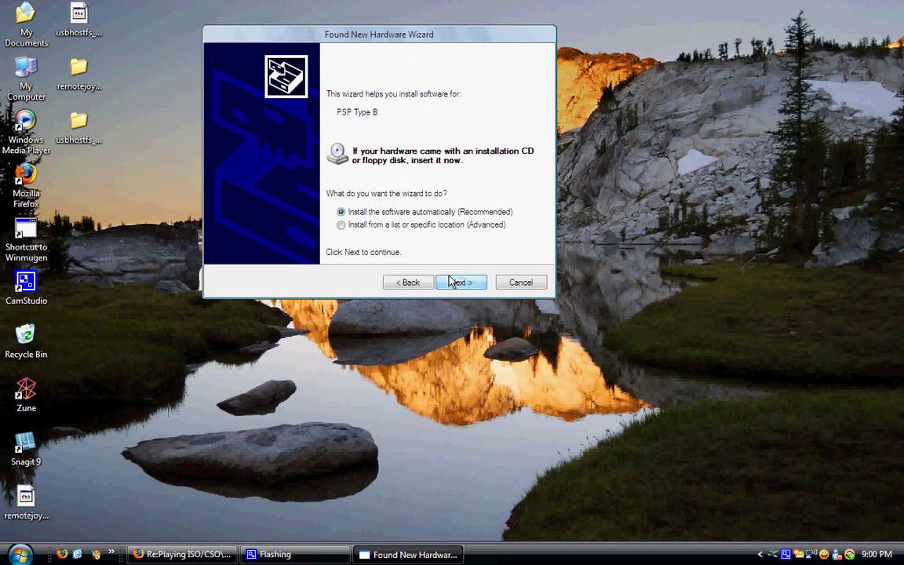
left_click(452, 227)
left_click(463, 283)
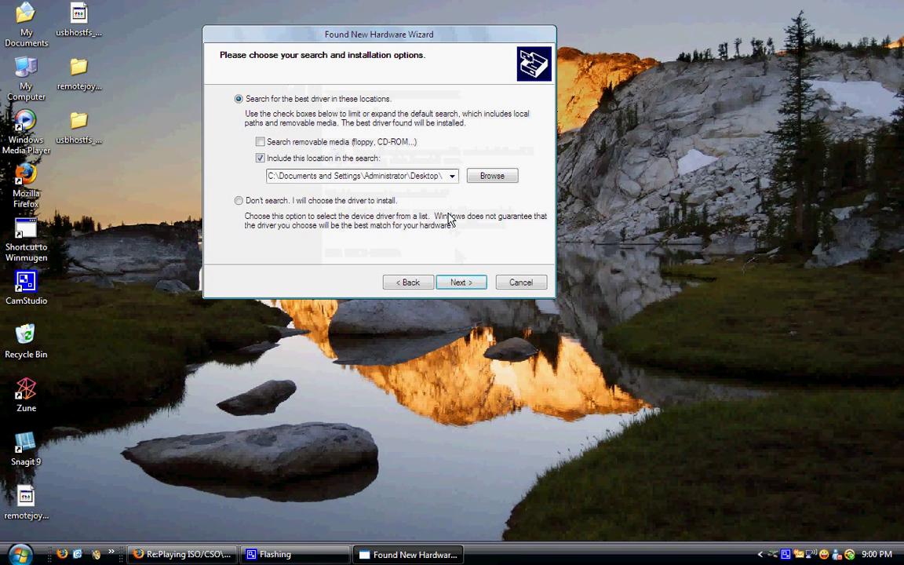
Set the driver search location to the driver folder inside usbhostfs_driver_windows on the desktop and start the installation
left_click(483, 175)
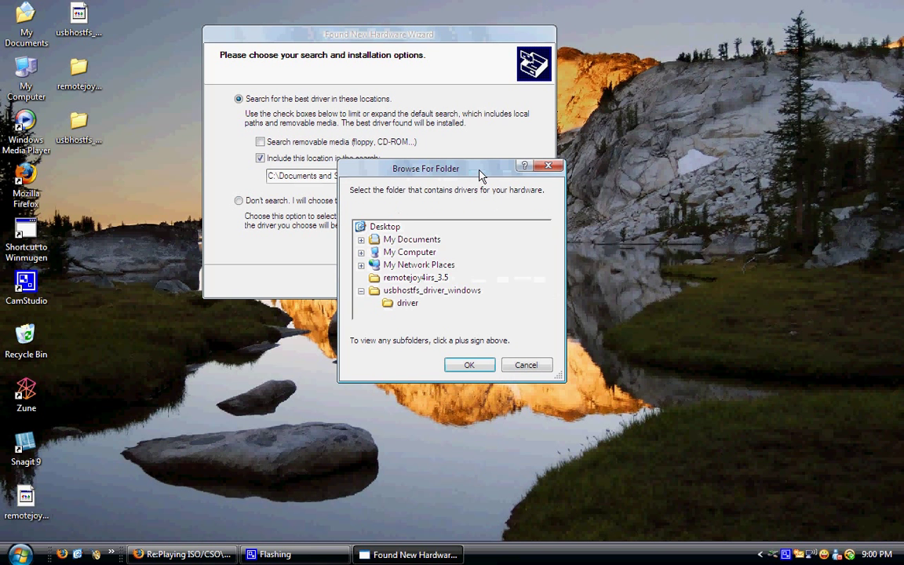
left_click_drag(460, 170, 467, 94)
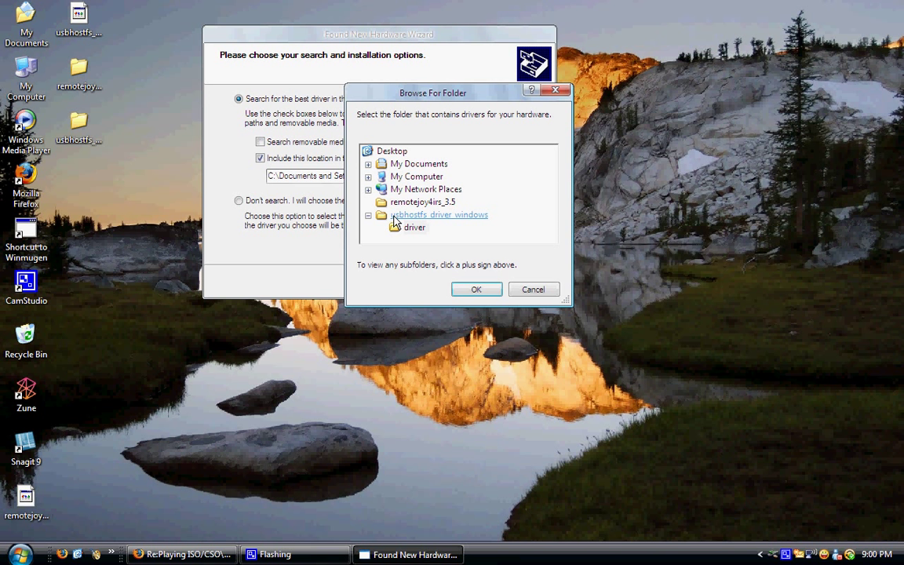
left_click(418, 216)
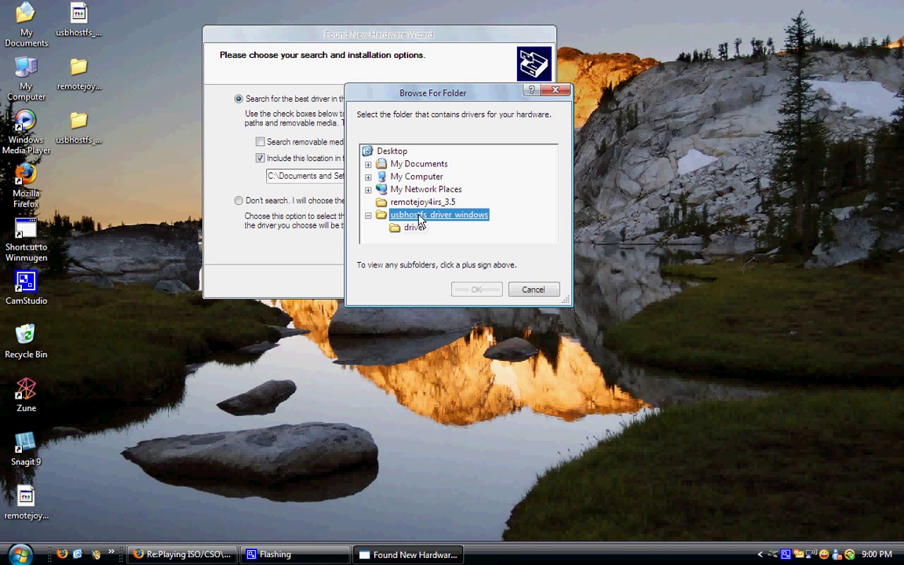
left_click(416, 230)
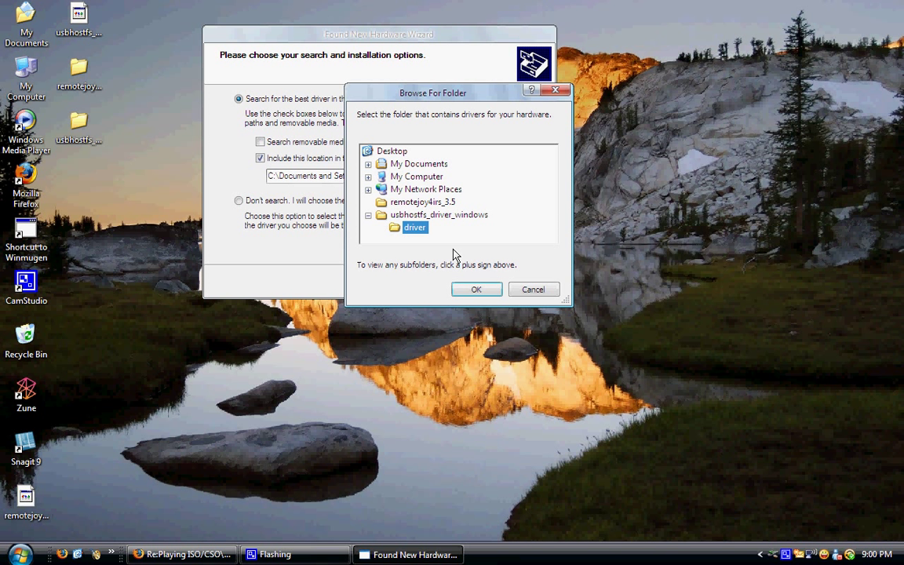
left_click(477, 289)
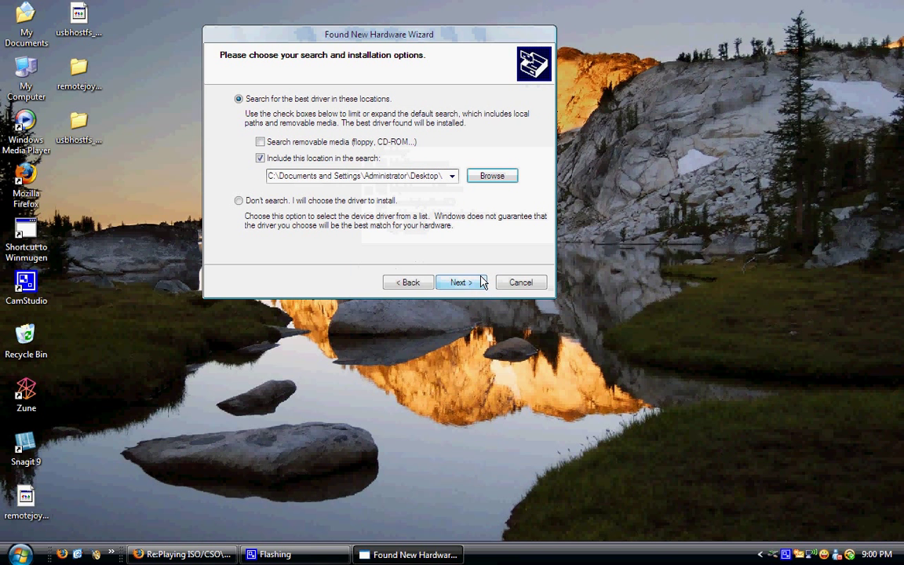
left_click(466, 282)
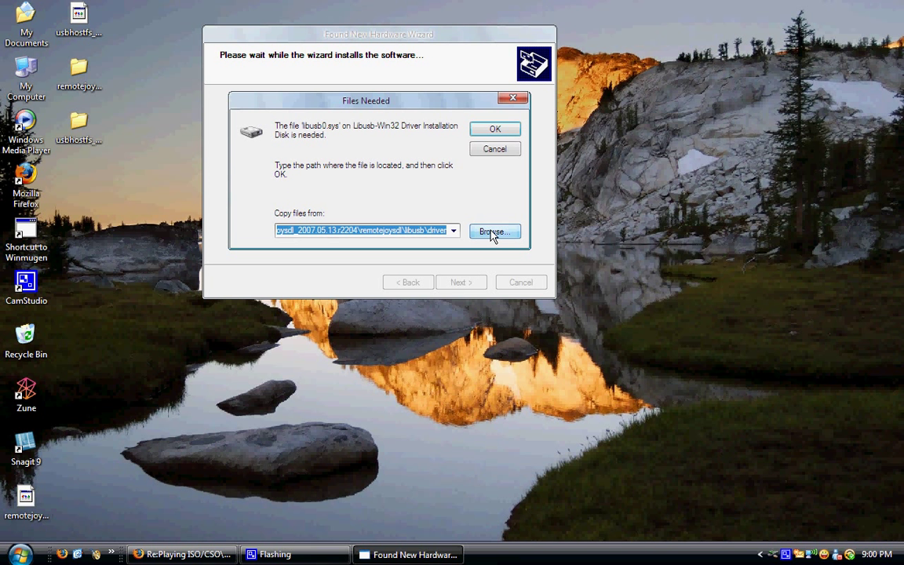
Supply the required libusb0.sys file from the desktop's usbhostfs_driver_windows\driver folder and finish the hardware wizard
left_click(491, 232)
left_click(274, 236)
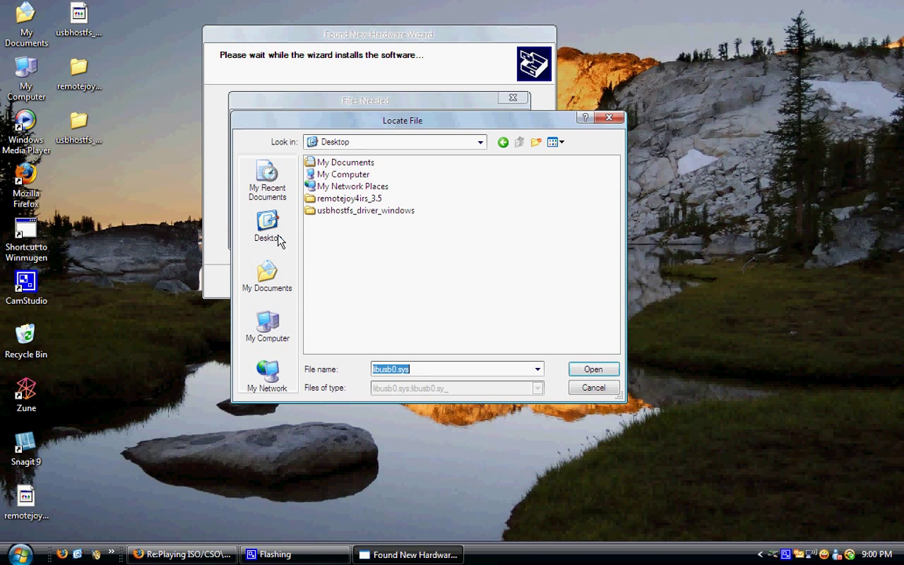
left_click(338, 212)
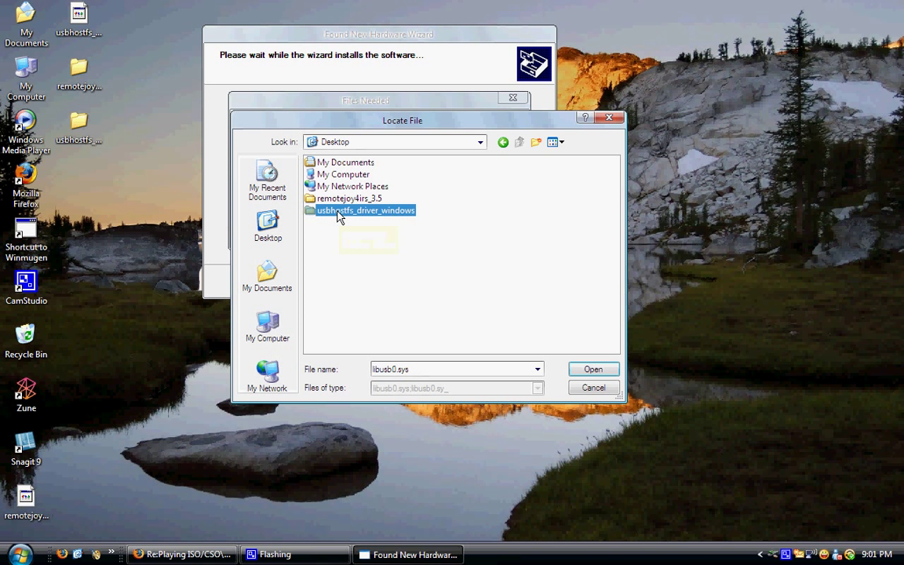
double_click(384, 216)
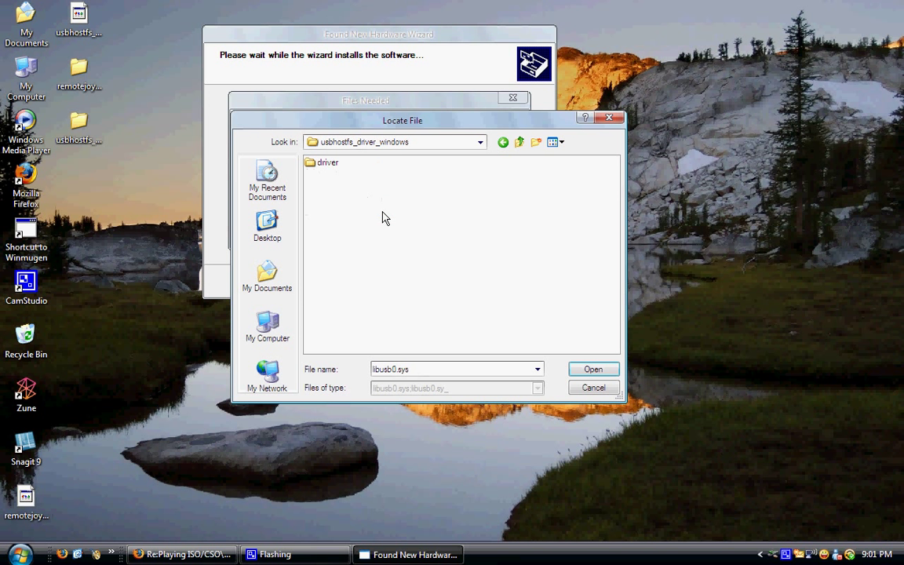
double_click(322, 161)
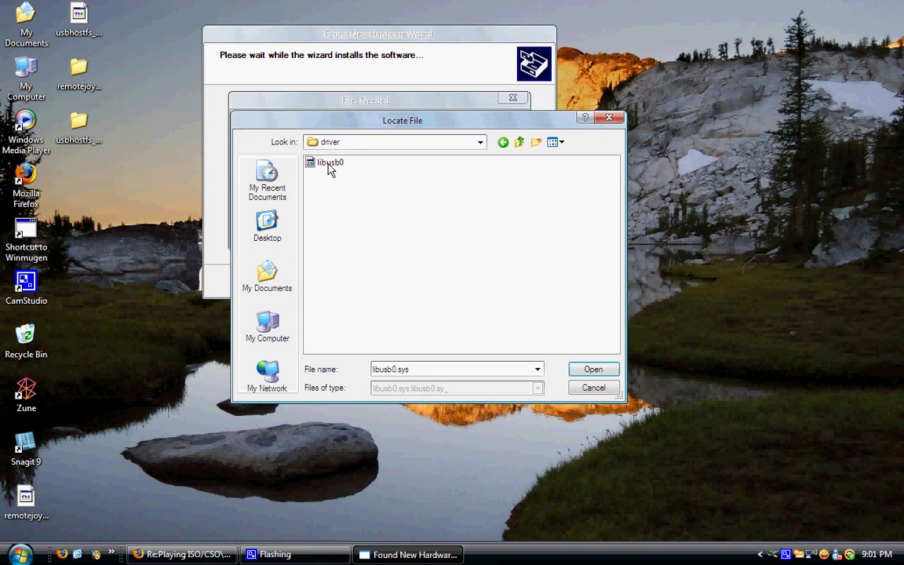
mouse_move(329, 171)
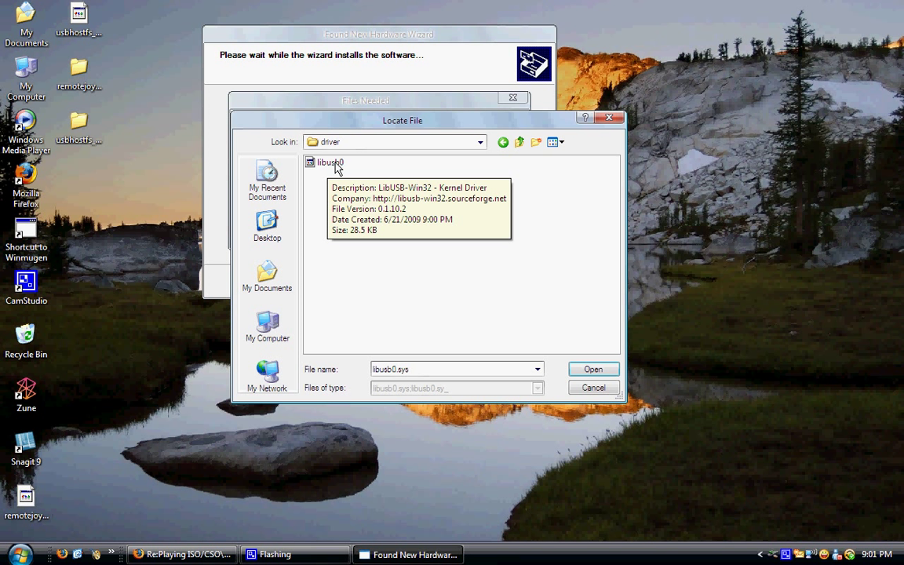
left_click(339, 167)
double_click(340, 166)
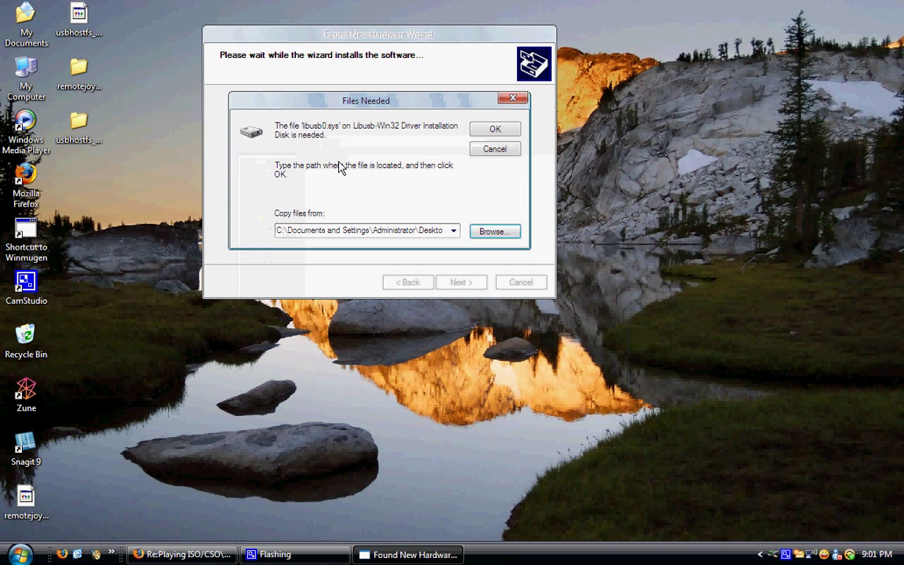
left_click(475, 132)
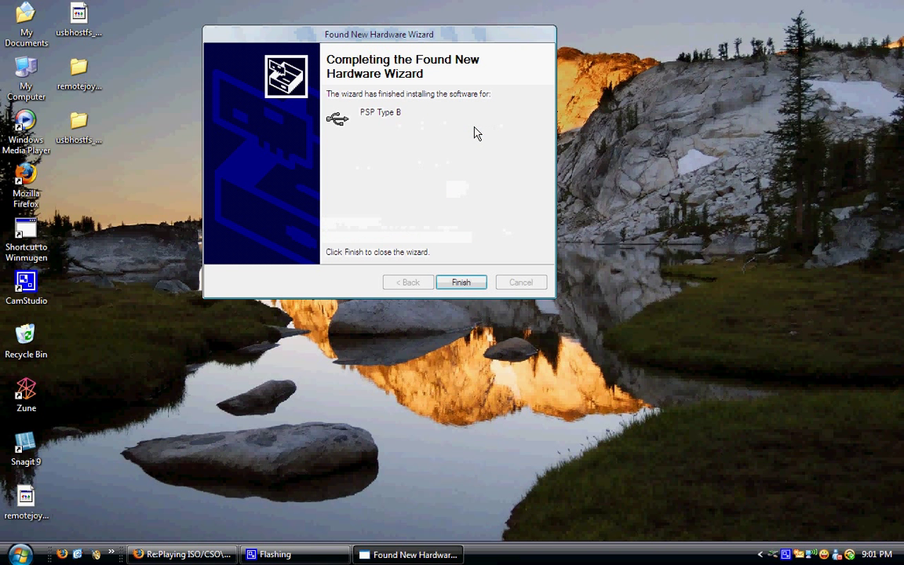
left_click(455, 283)
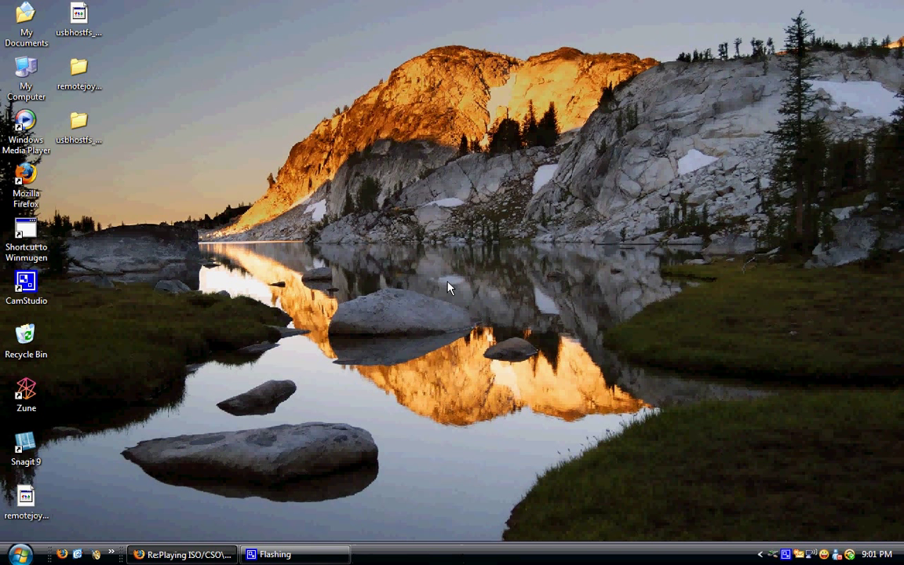
Open the extracted remotejoy4irs_3.5 folder on the desktop and launch RemoteJoy4iRS from it
left_click(88, 80)
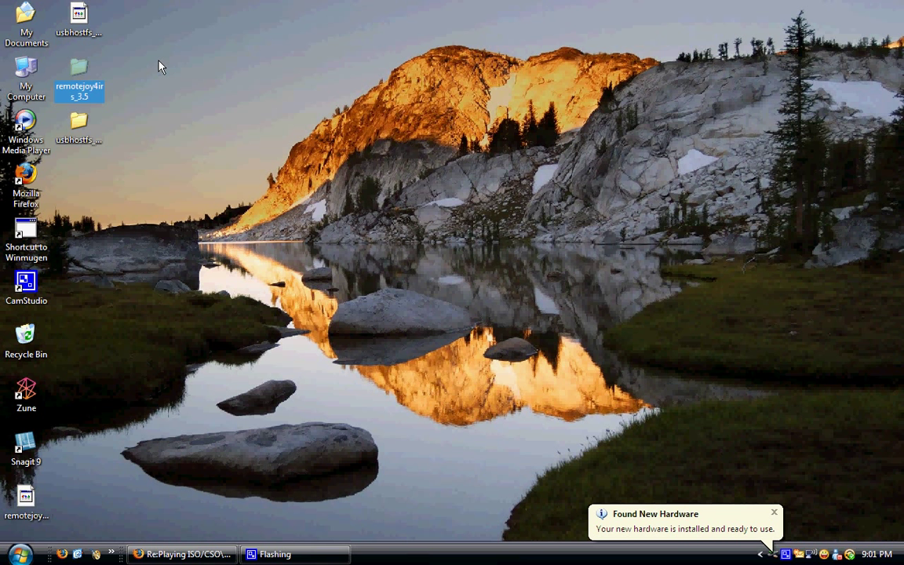
double_click(87, 88)
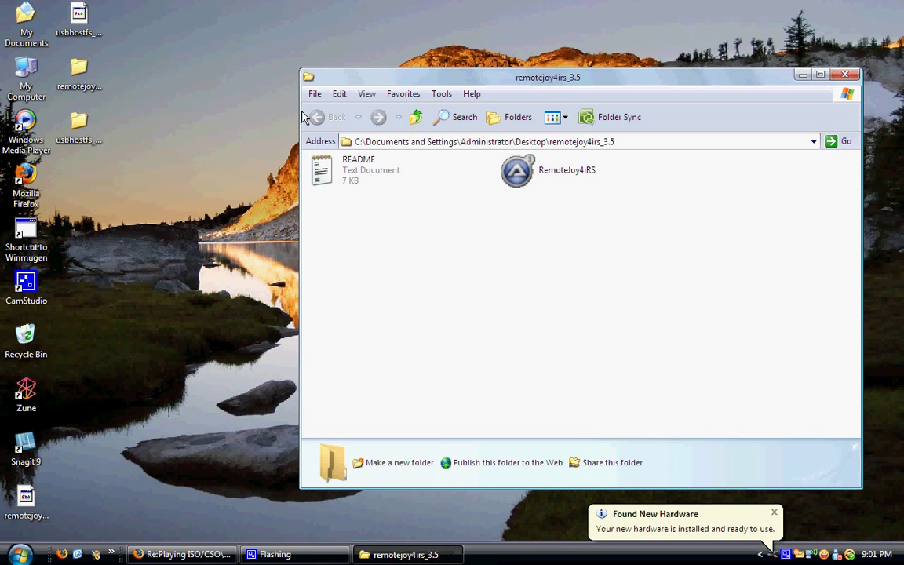
left_click_drag(559, 78, 579, 43)
left_click(550, 135)
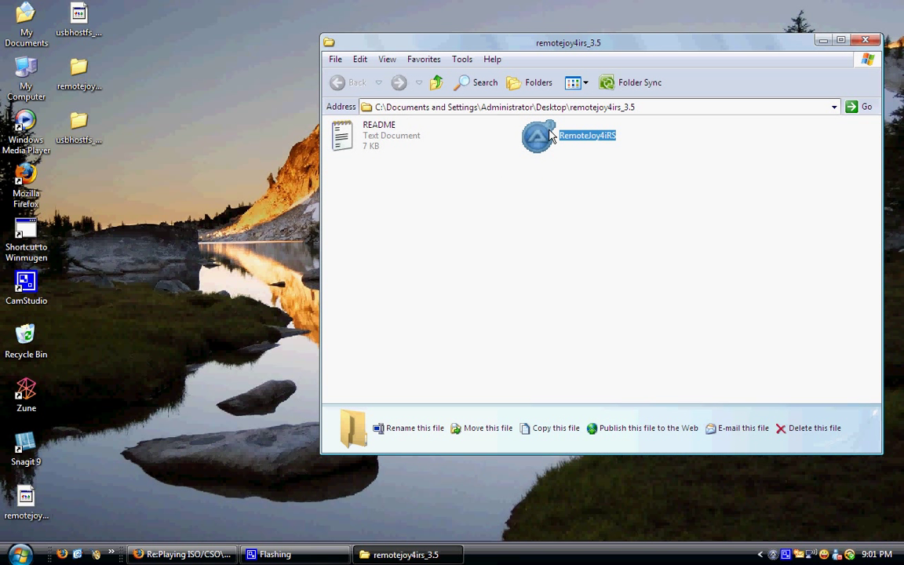
double_click(551, 135)
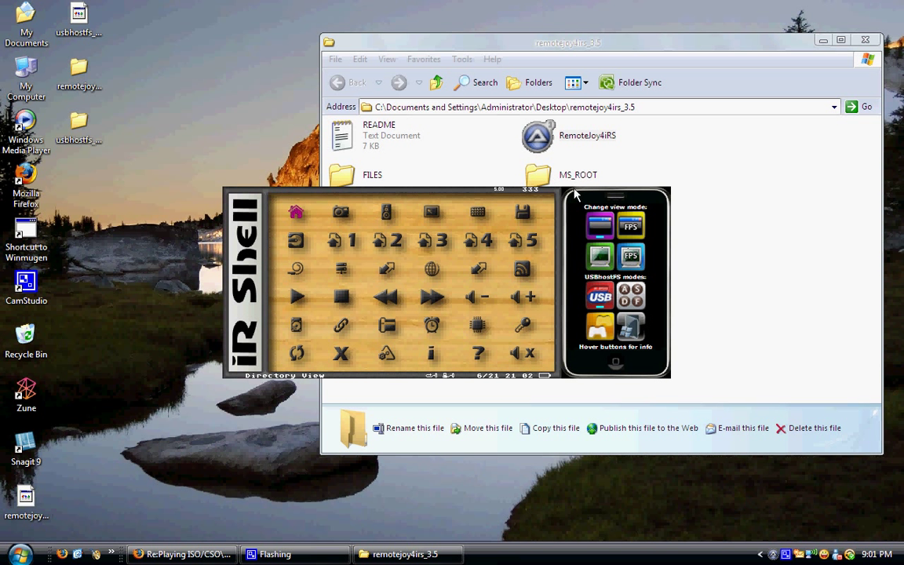
Reposition the RemoteJoy4iRS display and disable the default cygdrive in its USBhostFS modes
left_click_drag(575, 204, 556, 176)
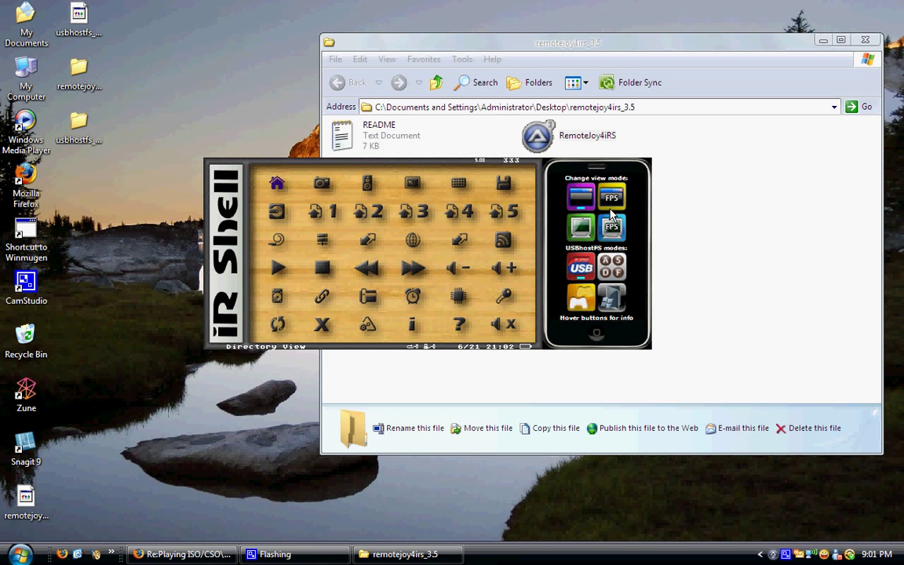
left_click(617, 297)
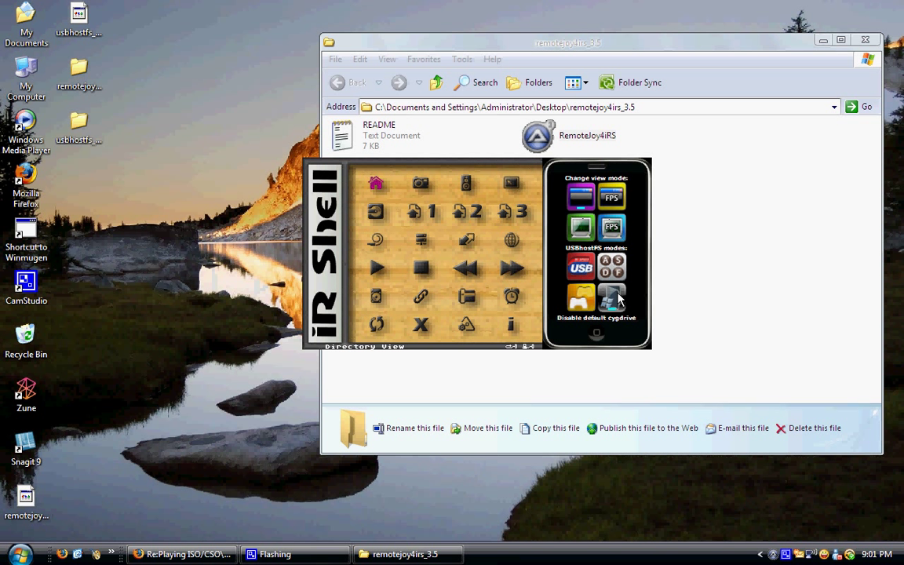